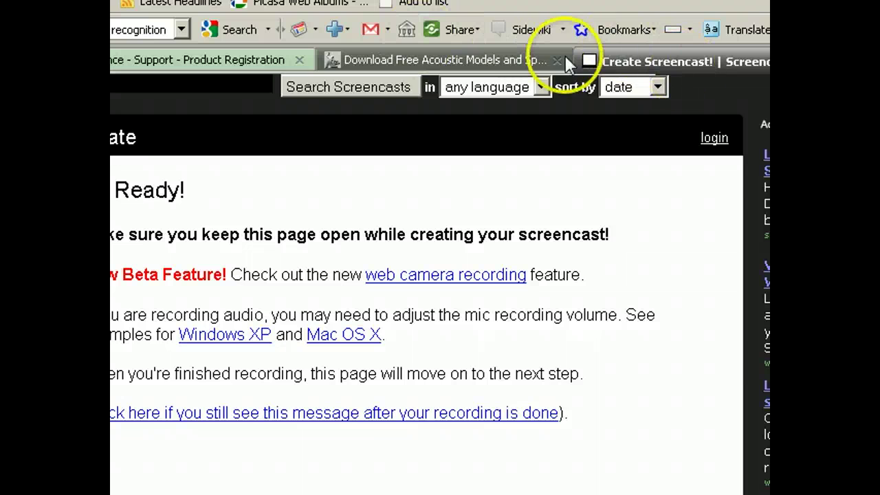
- Go to the VoxForge Download Free Acoustic Models page and scroll to the Julius QuickStart downloads
{"action": "left_click", "coordinate": [508, 65]}
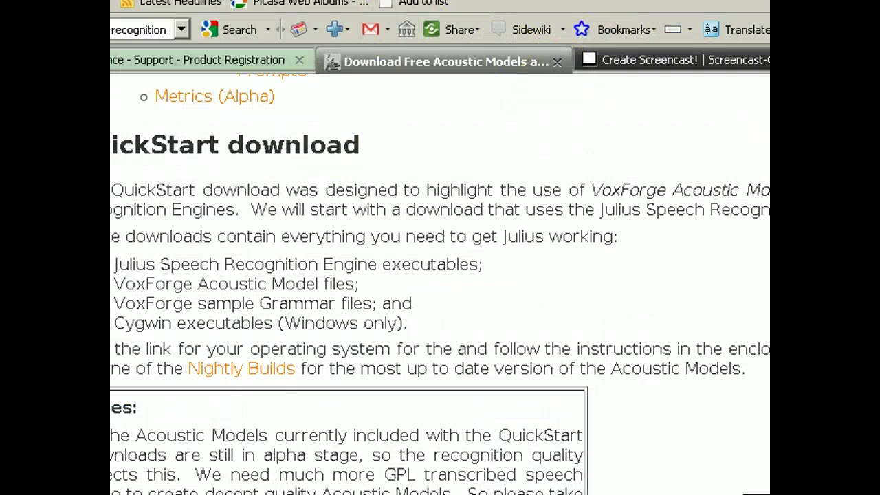
{"action": "scroll", "coordinate": [440, 283], "scroll_direction": "up", "scroll_amount": 10}
{"action": "scroll", "coordinate": [439, 283], "scroll_direction": "down", "scroll_amount": 6}
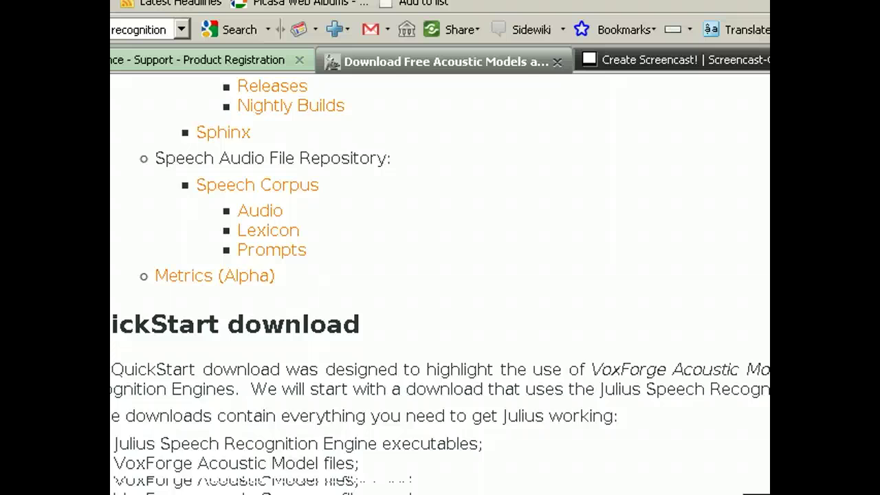
{"action": "scroll", "coordinate": [440, 283], "scroll_direction": "down", "scroll_amount": 3}
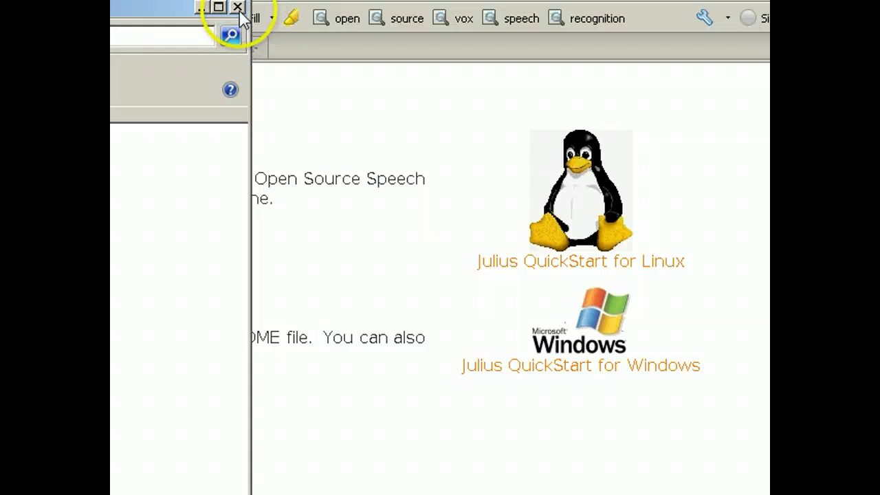
- Close the search window and delete Second_Life_2-0-0-203055_Setup from Downloads to the Recycle Bin
{"action": "left_click", "coordinate": [237, 7]}
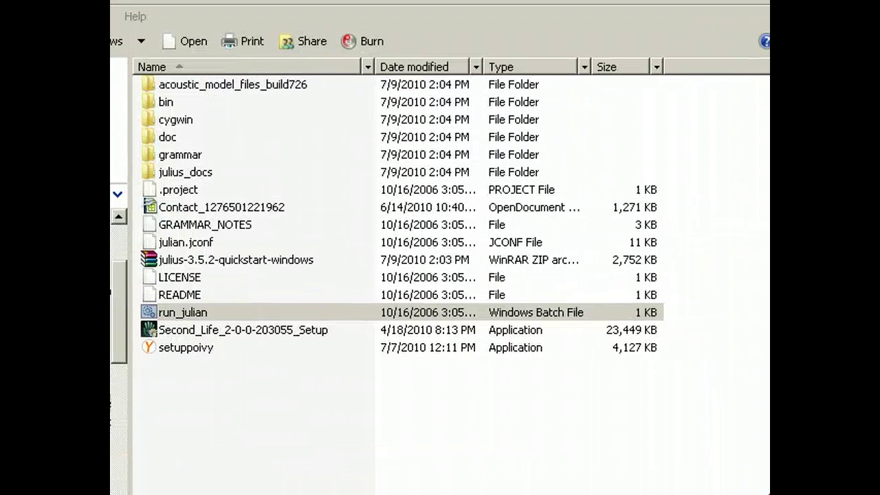
{"action": "left_click", "coordinate": [239, 397]}
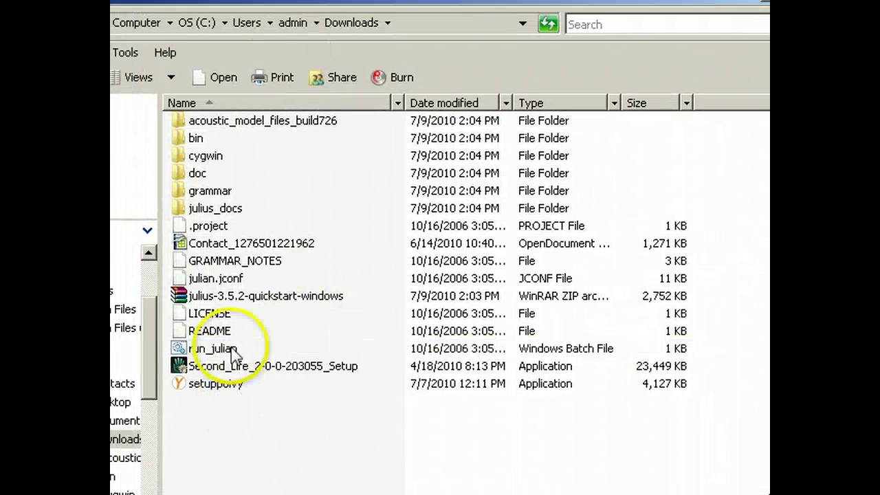
{"action": "right_click", "coordinate": [234, 370]}
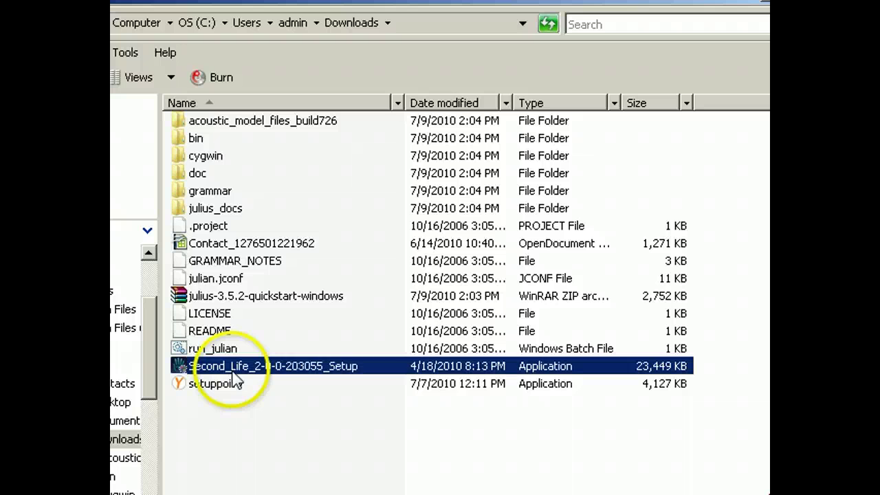
{"action": "key", "text": "Delete"}
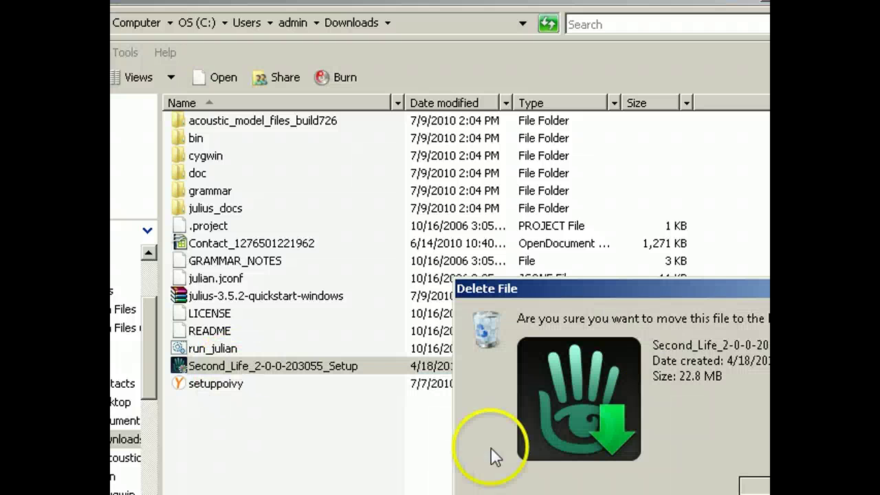
{"action": "key", "text": "Return"}
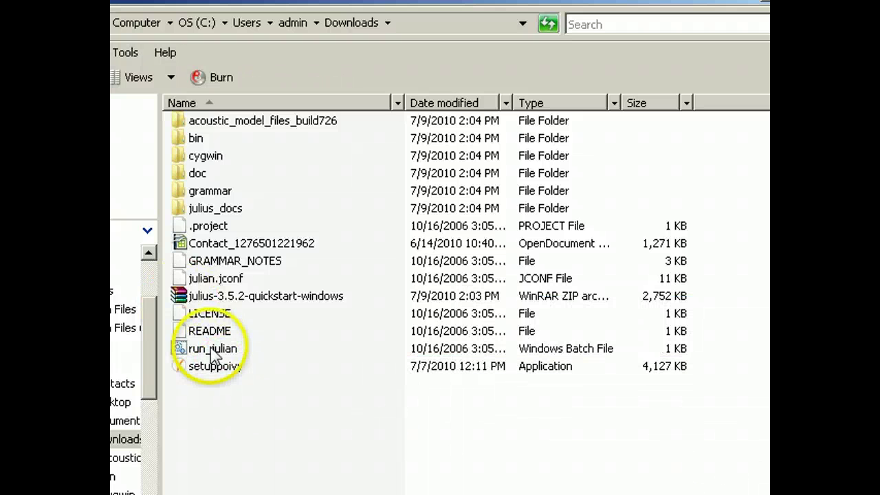
{"action": "left_click", "coordinate": [219, 355]}
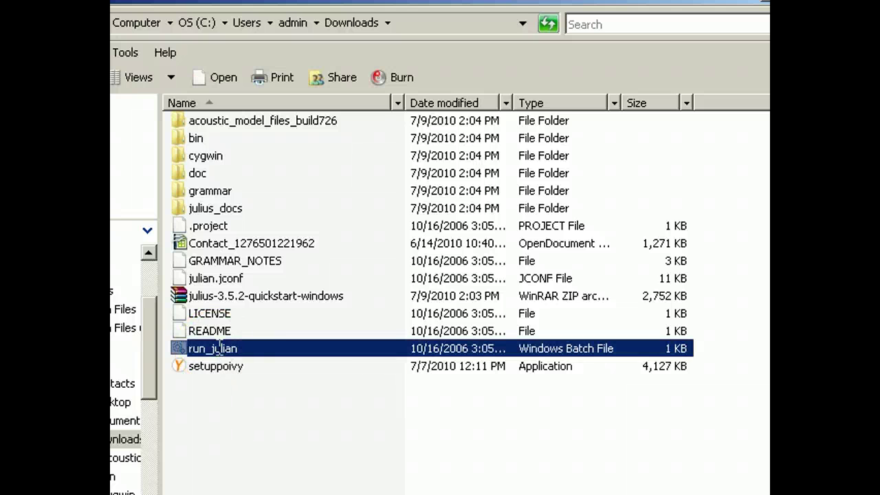
{"action": "left_click", "coordinate": [310, 412]}
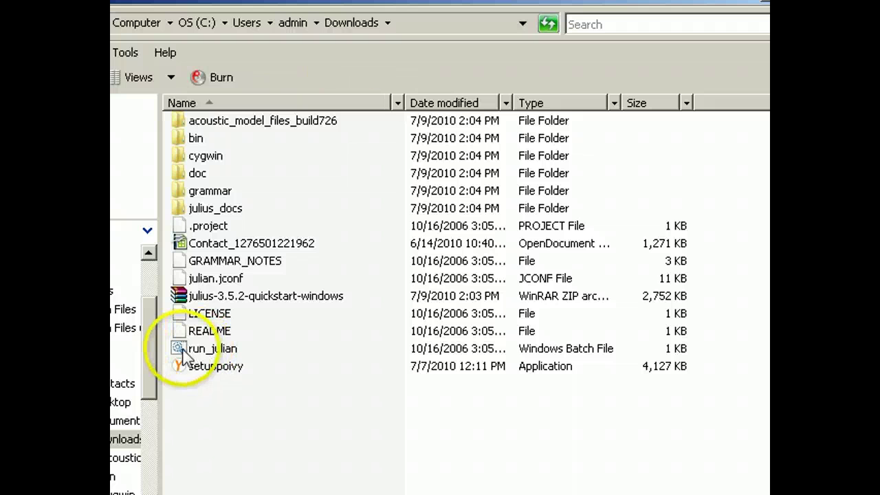
- Run run_julian as administrator and launch the batch file in a console
{"action": "left_click", "coordinate": [184, 356]}
{"action": "right_click", "coordinate": [184, 356]}
{"action": "left_click", "coordinate": [220, 417]}
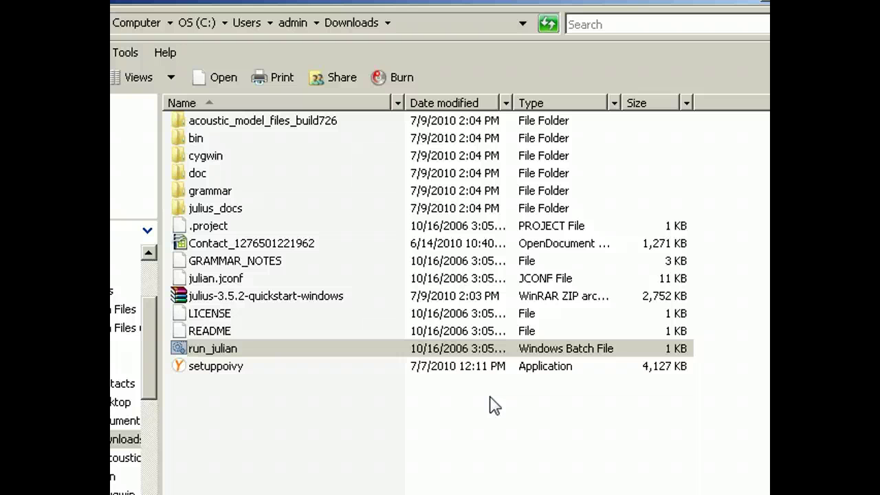
{"action": "double_click", "coordinate": [227, 351]}
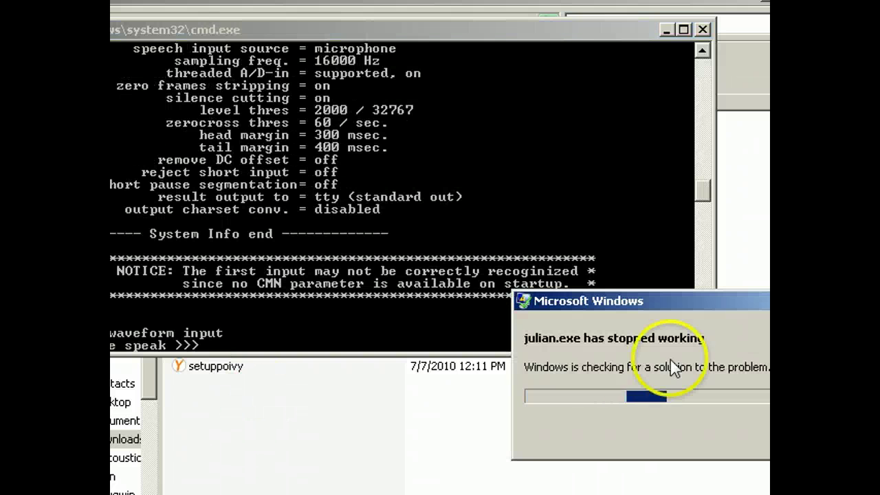
- Move the 'julian.exe has stopped working' message aside and close the crashed program
{"action": "left_click_drag", "start_coordinate": [701, 295], "coordinate": [515, 296]}
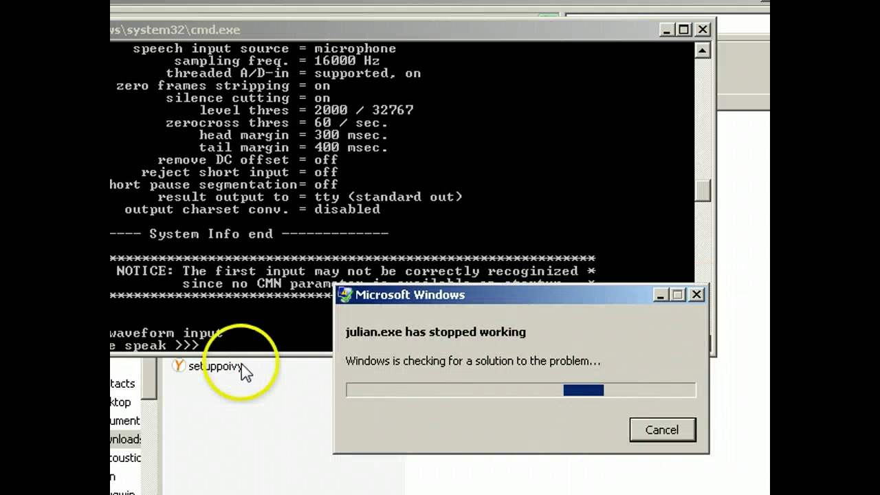
{"action": "left_click_drag", "start_coordinate": [378, 294], "coordinate": [347, 362]}
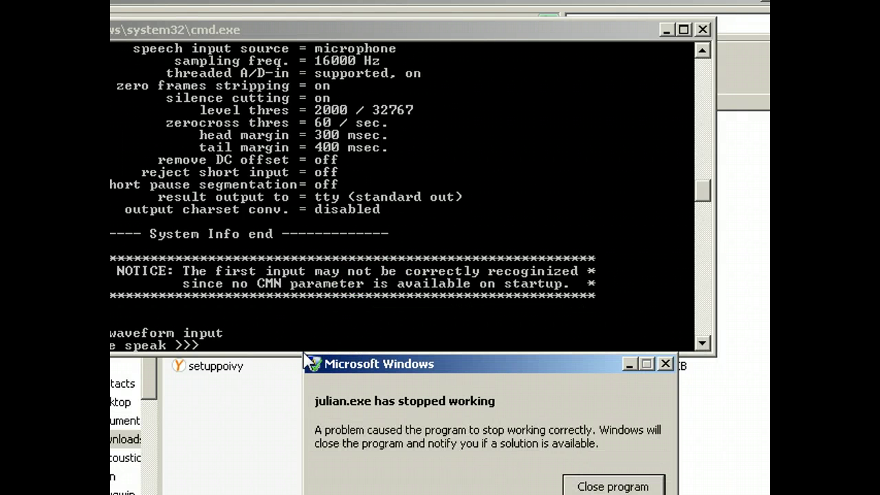
{"action": "left_click", "coordinate": [587, 482]}
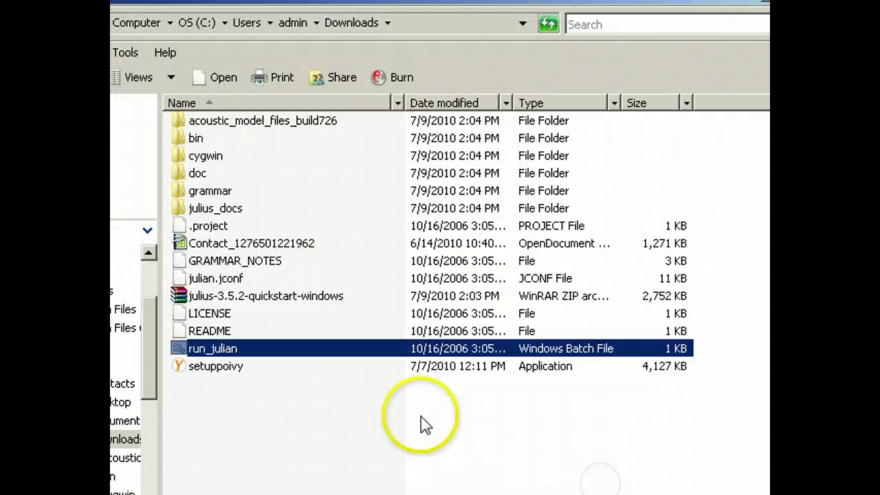
- Open README in Notepad through the Open With chooser, read it, then minimise it
{"action": "double_click", "coordinate": [222, 333]}
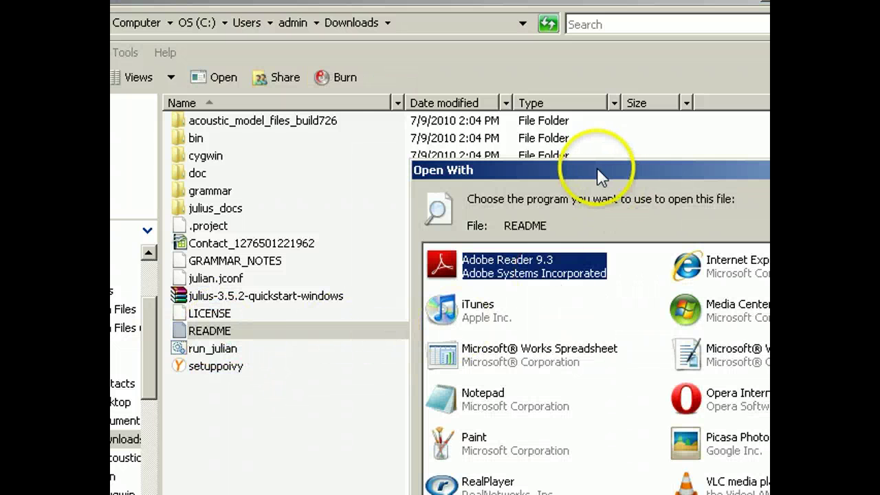
{"action": "left_click_drag", "start_coordinate": [597, 175], "coordinate": [459, 175]}
{"action": "double_click", "coordinate": [403, 399]}
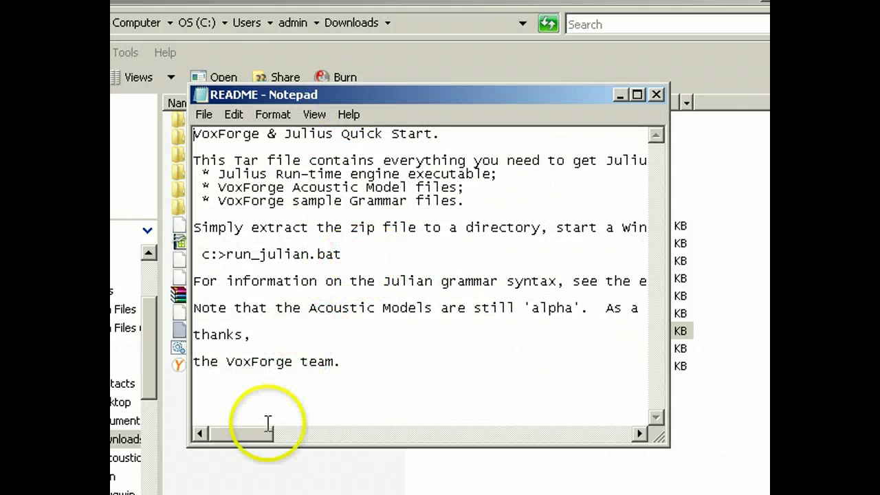
{"action": "left_click_drag", "start_coordinate": [258, 438], "coordinate": [236, 421]}
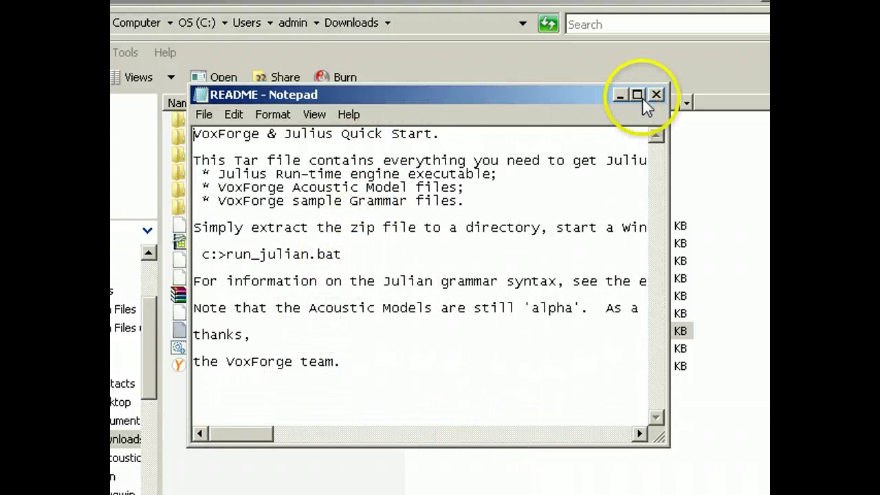
{"action": "left_click", "coordinate": [619, 94]}
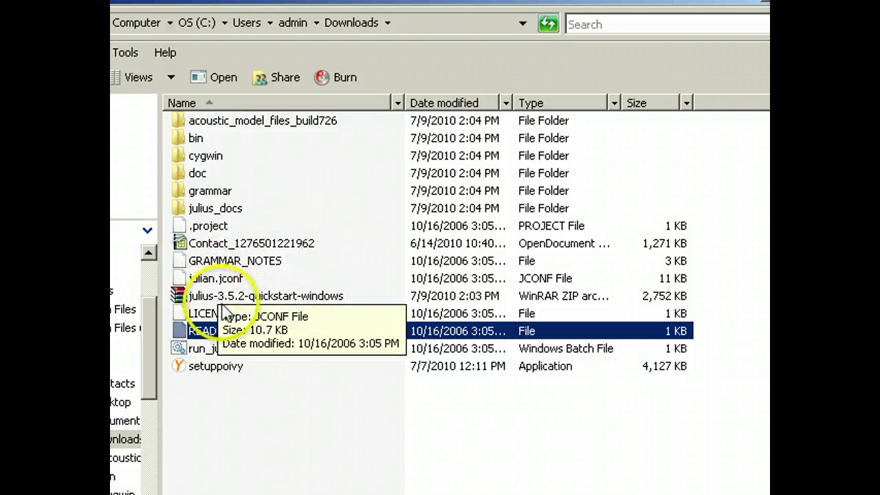
- Extract the julius-3.5.2 zip, trimming the destination path toward C:\ in extraction options
{"action": "right_click", "coordinate": [262, 300]}
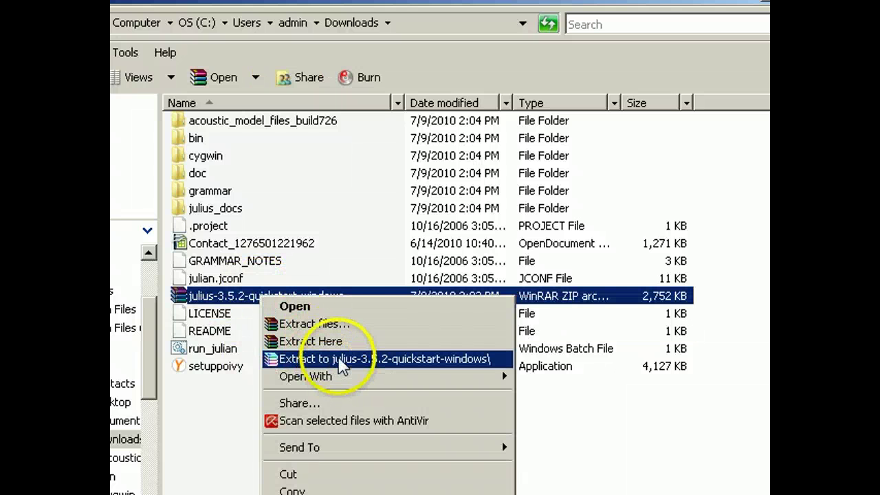
{"action": "left_click", "coordinate": [316, 323]}
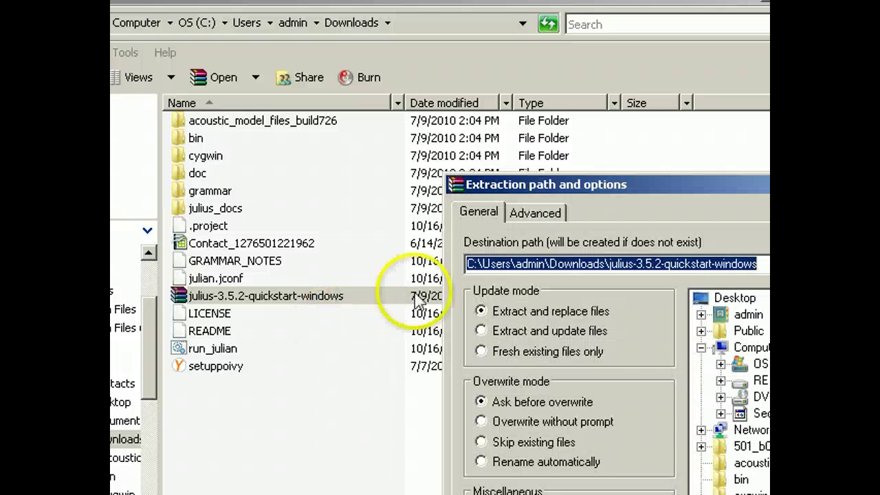
{"action": "left_click_drag", "start_coordinate": [725, 186], "coordinate": [448, 77]}
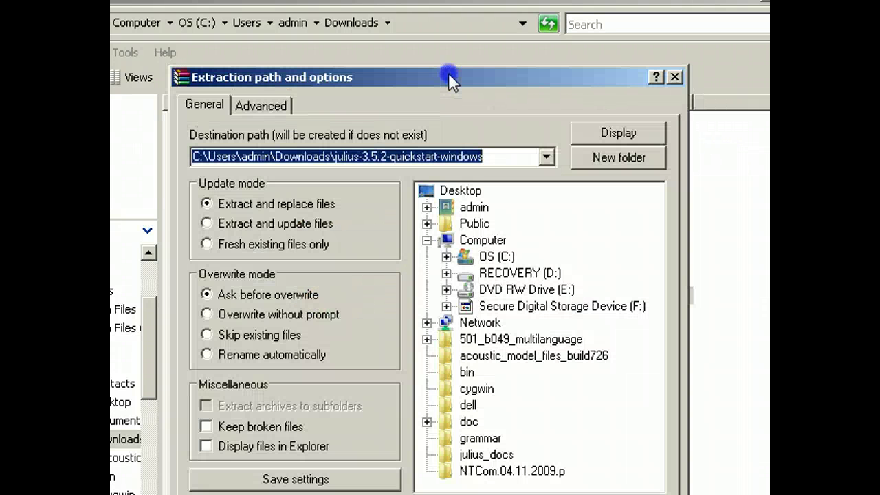
{"action": "left_click", "coordinate": [500, 156]}
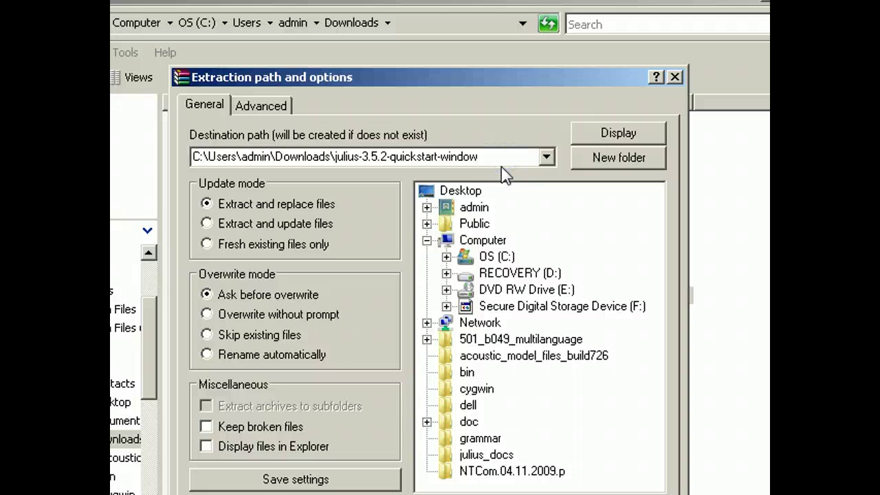
{"action": "key", "text": "BackSpace"}
{"action": "key", "text": "BackSpace"}
{"action": "key", "text": "BackSpace"}
{"action": "key", "text": "BackSpace"}
{"action": "key", "text": "BackSpace"}
{"action": "key", "text": "BackSpace"}
{"action": "key", "text": "BackSpace"}
{"action": "key", "text": "BackSpace"}
{"action": "key", "text": "BackSpace"}
{"action": "key", "text": "BackSpace"}
{"action": "key", "text": "BackSpace"}
{"action": "key", "text": "BackSpace"}
{"action": "key", "text": "BackSpace"}
{"action": "key", "text": "BackSpace"}
{"action": "key", "text": "BackSpace"}
{"action": "key", "text": "BackSpace"}
{"action": "key", "text": "BackSpace"}
{"action": "key", "text": "BackSpace"}
{"action": "key", "text": "BackSpace"}
{"action": "key", "text": "BackSpace"}
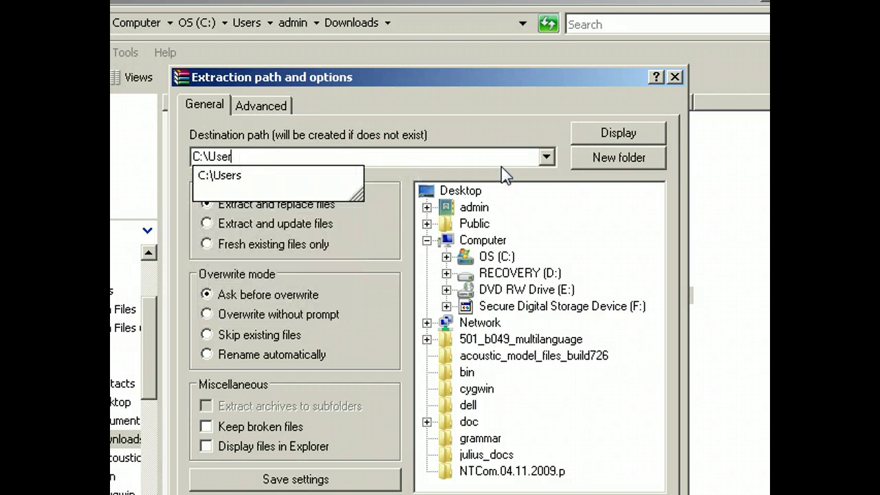
{"action": "key", "text": "BackSpace"}
{"action": "key", "text": "BackSpace"}
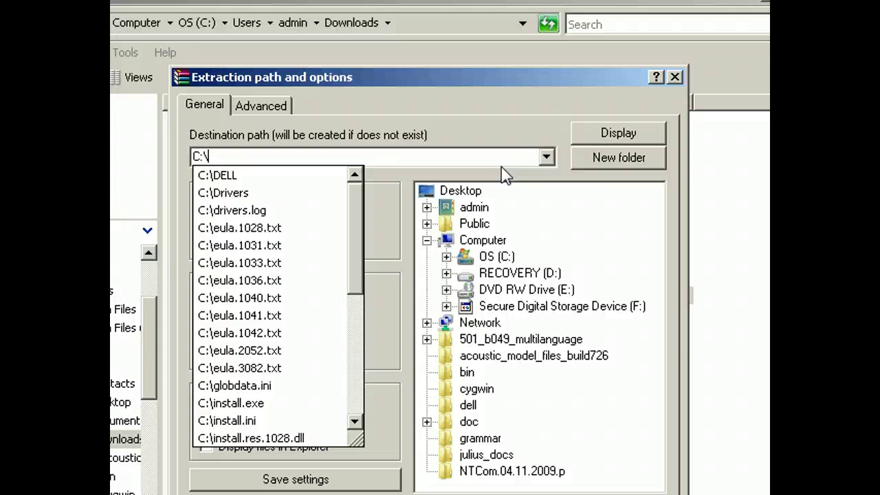
{"action": "left_click", "coordinate": [604, 145]}
{"action": "left_click", "coordinate": [446, 256]}
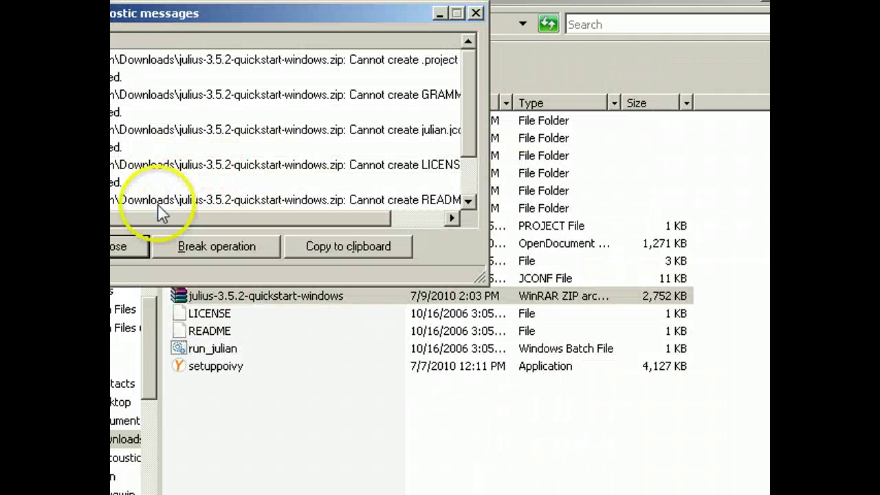
- Review the 12 access-denied diagnostic messages and close the error report
{"action": "left_click_drag", "start_coordinate": [302, 14], "coordinate": [448, 83]}
{"action": "left_click_drag", "start_coordinate": [268, 240], "coordinate": [384, 237]}
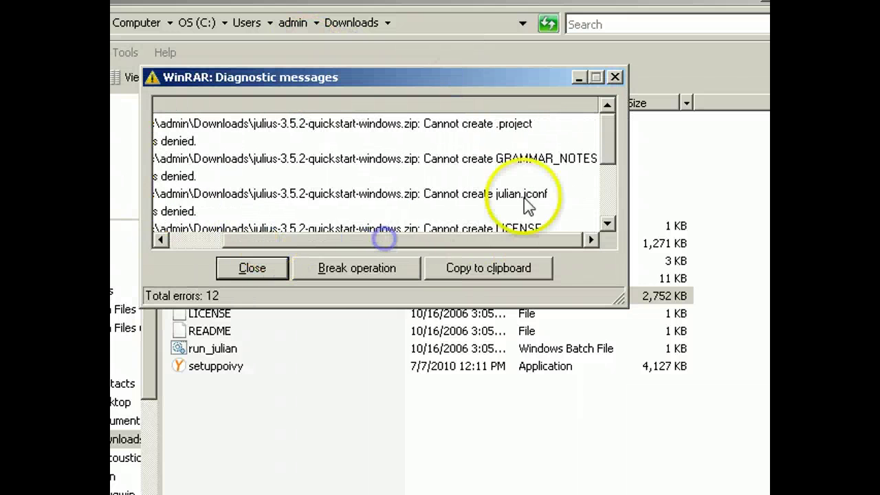
{"action": "left_click_drag", "start_coordinate": [607, 121], "coordinate": [611, 198]}
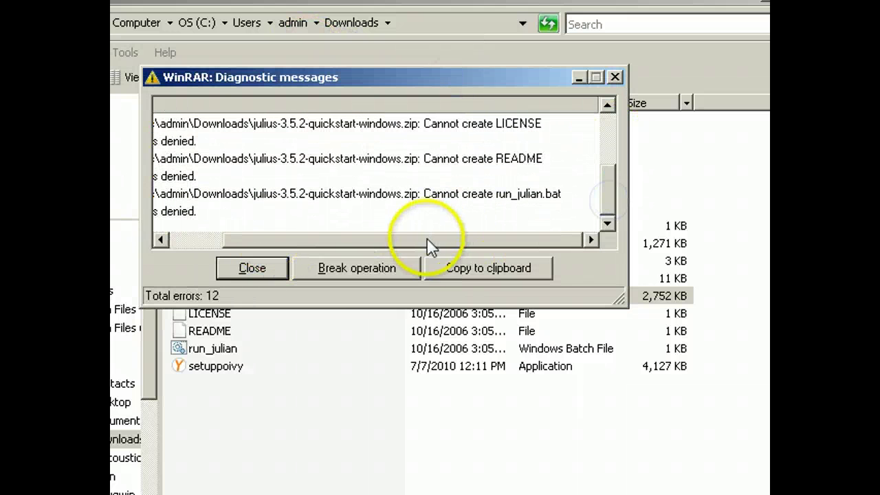
{"action": "left_click_drag", "start_coordinate": [429, 244], "coordinate": [263, 240]}
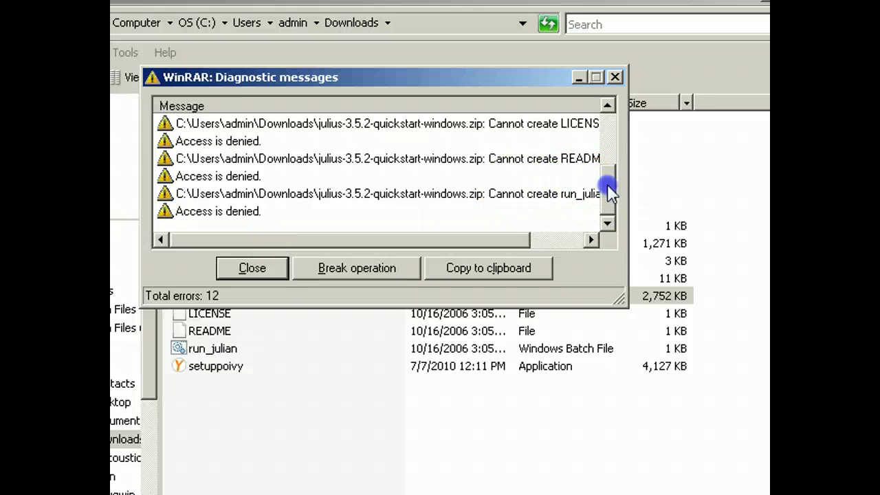
{"action": "left_click_drag", "start_coordinate": [607, 183], "coordinate": [611, 141]}
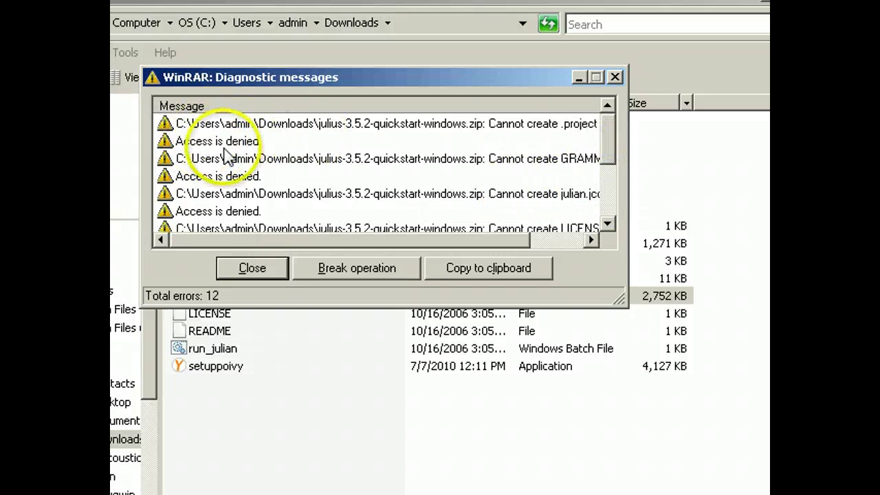
{"action": "left_click", "coordinate": [261, 271]}
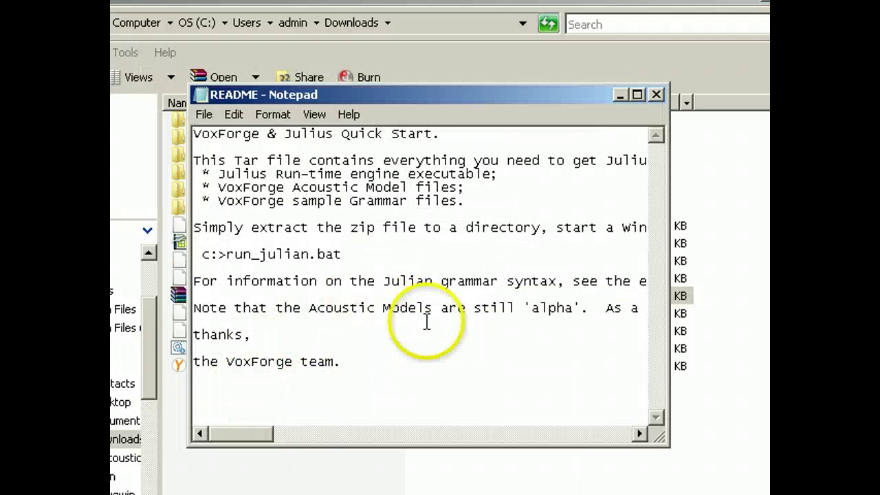
- Reposition and widen the README Notepad window so the full instruction lines are visible
{"action": "left_click_drag", "start_coordinate": [395, 103], "coordinate": [304, 94]}
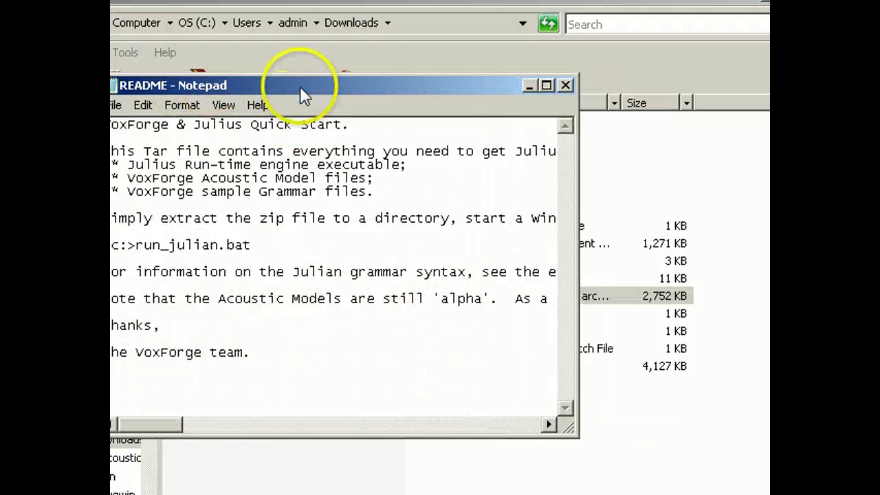
{"action": "left_click_drag", "start_coordinate": [579, 354], "coordinate": [722, 344]}
{"action": "mouse_move", "coordinate": [189, 426]}
{"action": "left_mouse_down"}
{"action": "mouse_move", "coordinate": [485, 427]}
{"action": "mouse_move", "coordinate": [181, 428]}
{"action": "left_mouse_up"}
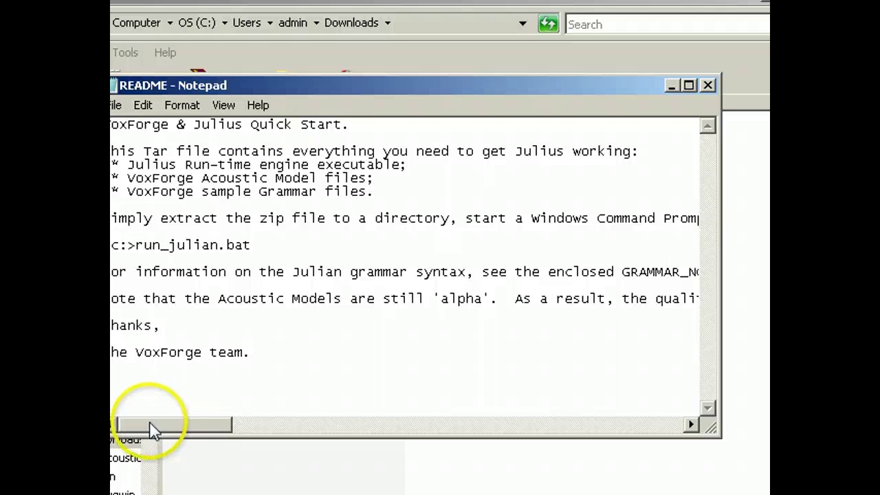
{"action": "left_click_drag", "start_coordinate": [254, 85], "coordinate": [292, 87]}
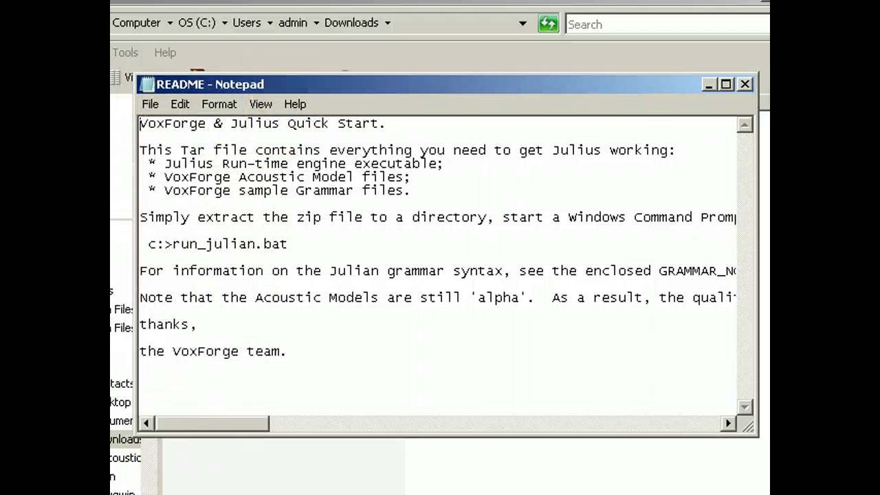
{"action": "key", "text": "super"}
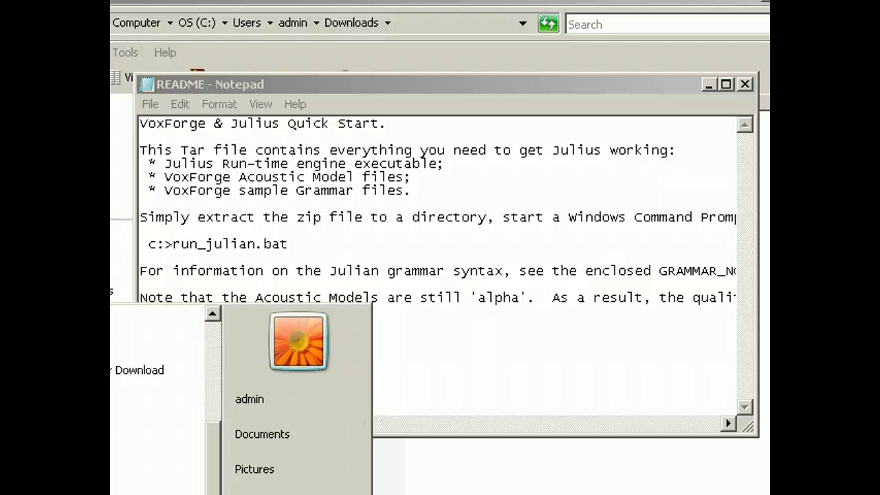
- Open Command Prompt, clear the screen with cls, and list the admin folder with dir
{"action": "left_click", "coordinate": [134, 476]}
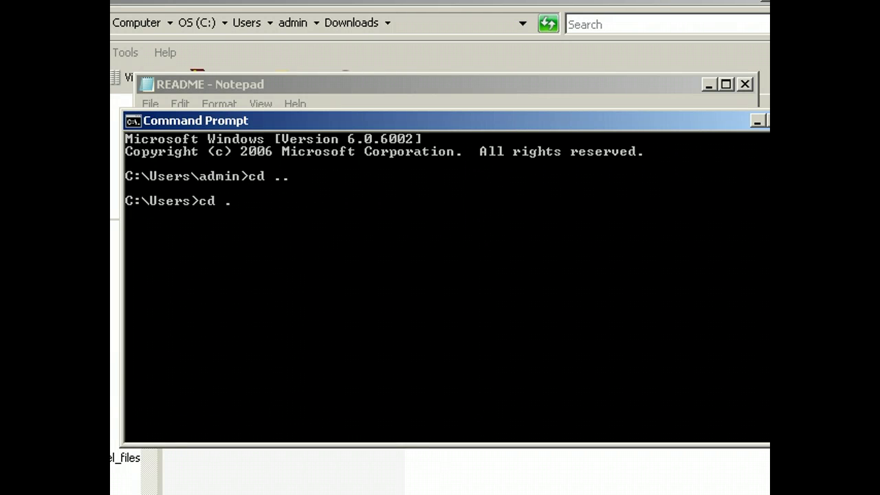
{"action": "key", "text": "BackSpace"}
{"action": "key", "text": "BackSpace"}
{"action": "left_click", "coordinate": [285, 186]}
{"action": "type", "text": "c"}
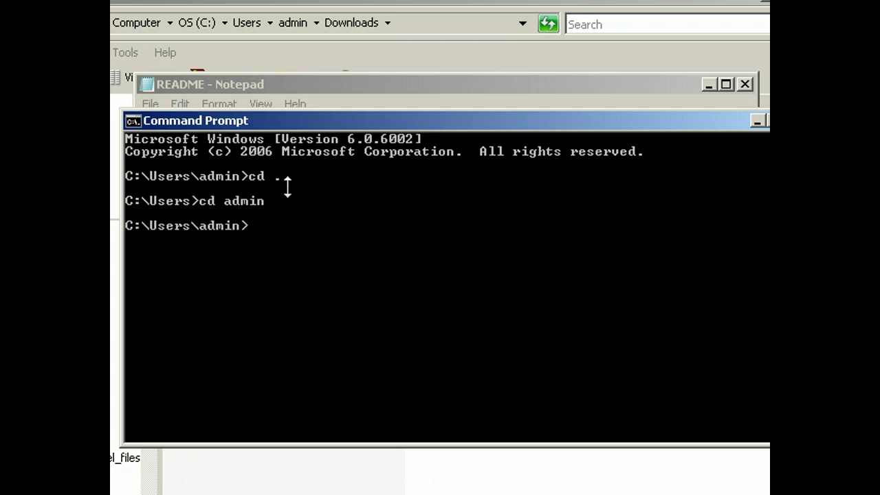
{"action": "type", "text": "ls"}
{"action": "key", "text": "Return"}
{"action": "type", "text": "dir"}
{"action": "key", "text": "Return"}
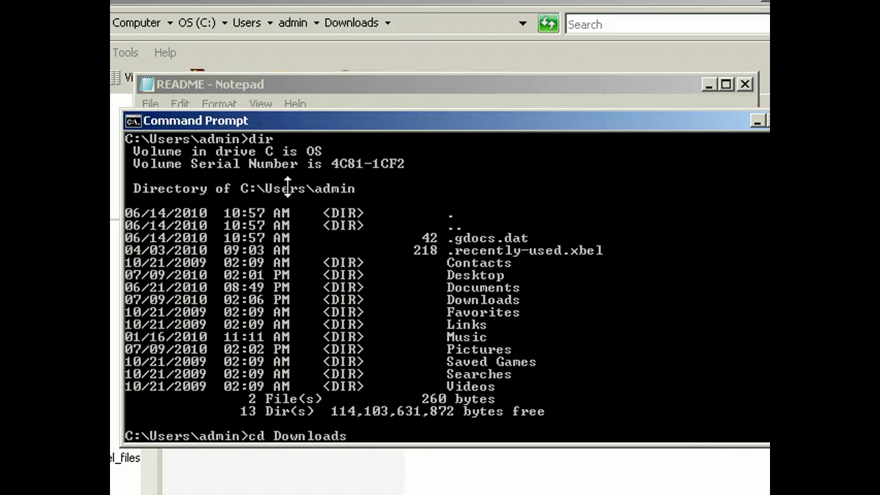
- Change into Downloads, list its files with dir, and compare against the README
{"action": "key", "text": "Return"}
{"action": "type", "text": "dir"}
{"action": "key", "text": "Return"}
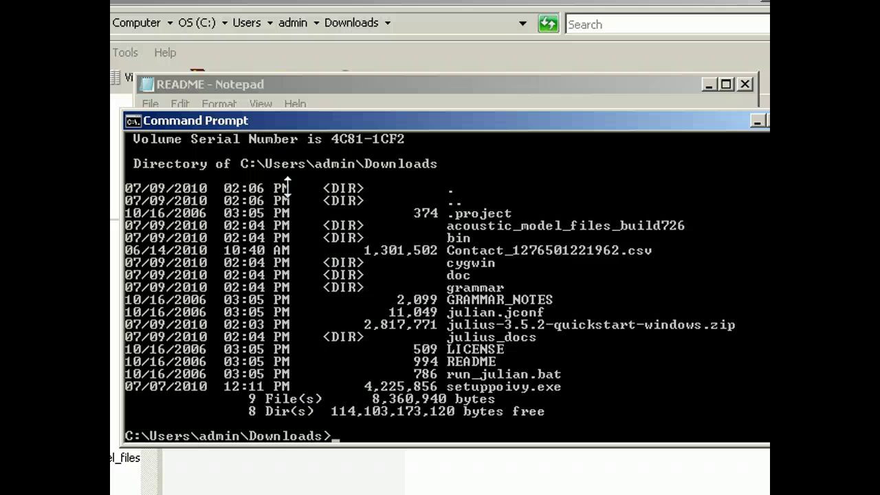
{"action": "key", "text": "alt+Tab"}
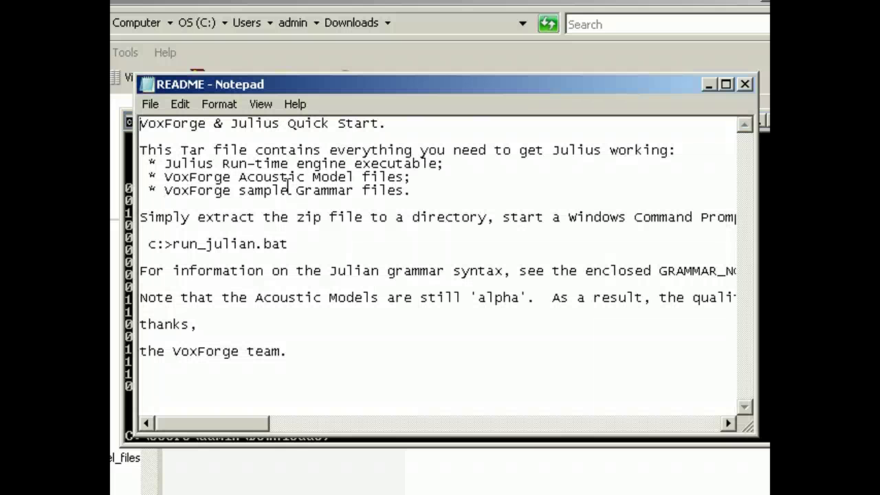
{"action": "key", "text": "alt+Tab"}
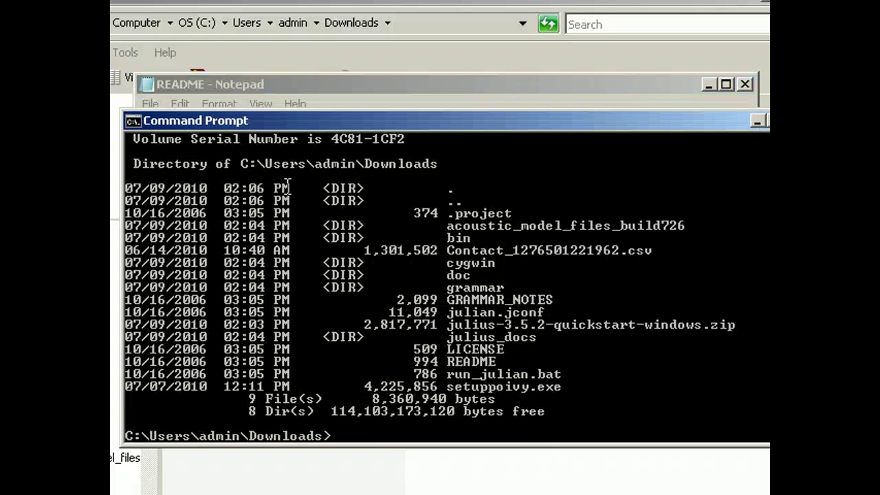
{"action": "key", "text": "alt+Tab"}
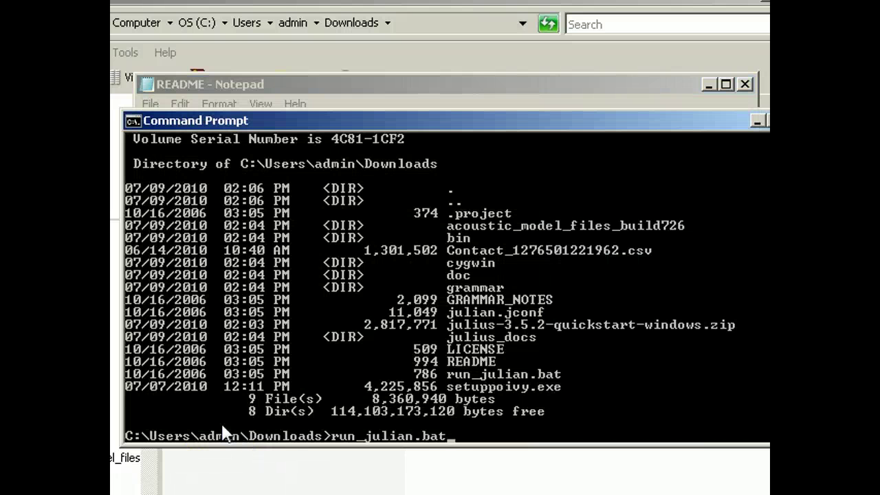
- Run run_julian.bat, then centre the julian.exe crash dialog and close the program
{"action": "key", "text": "Return"}
{"action": "left_click", "coordinate": [443, 388]}
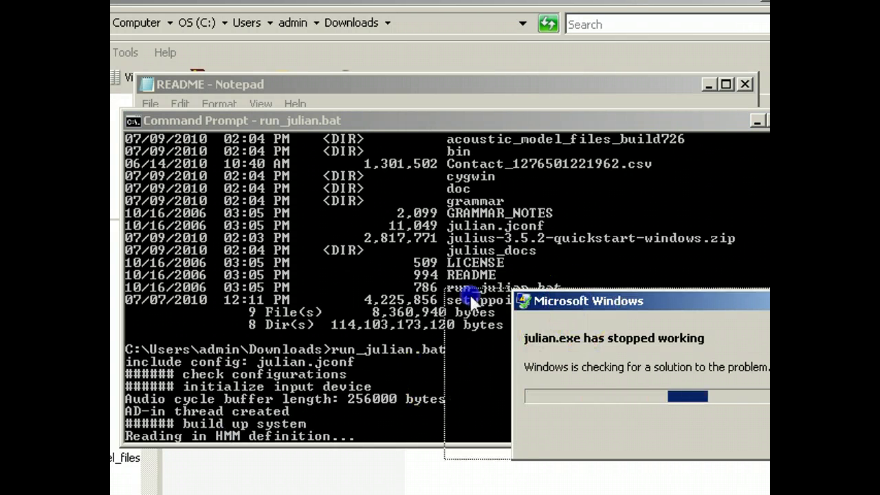
{"action": "left_click_drag", "start_coordinate": [586, 302], "coordinate": [317, 267]}
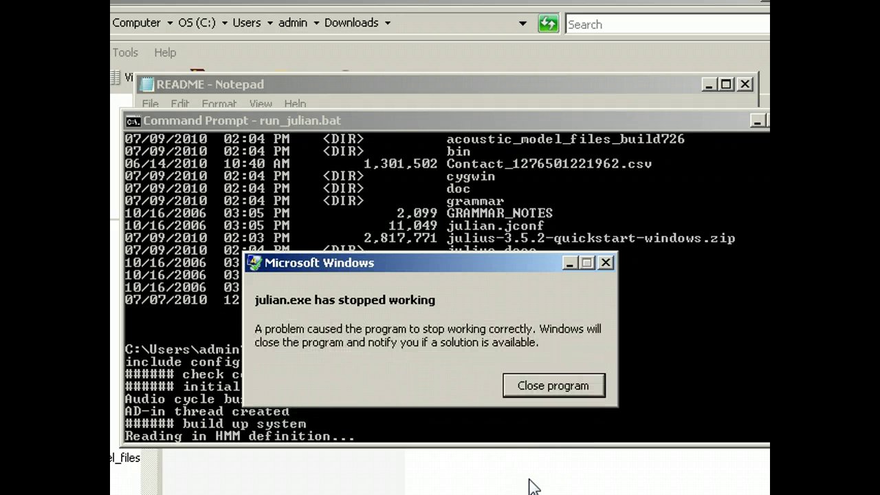
{"action": "left_click", "coordinate": [558, 386]}
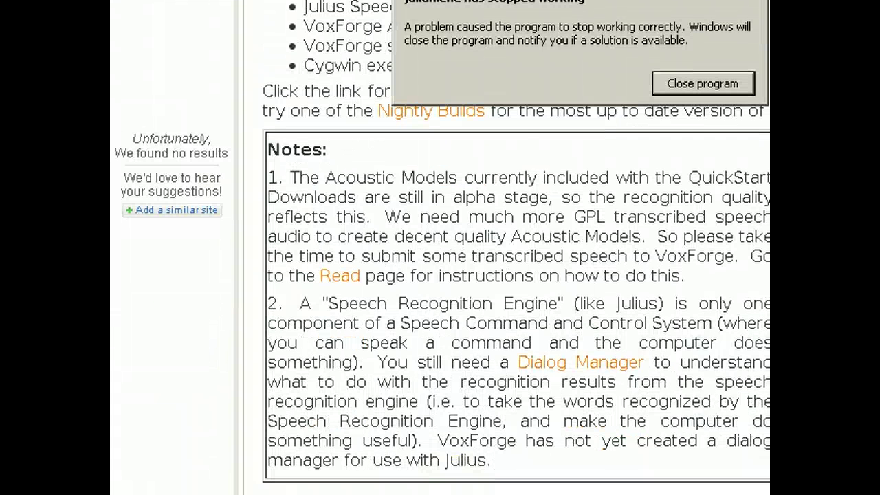
- Launch Dragon NaturallySpeaking 10.1 from the Start menu
{"action": "key", "text": "super"}
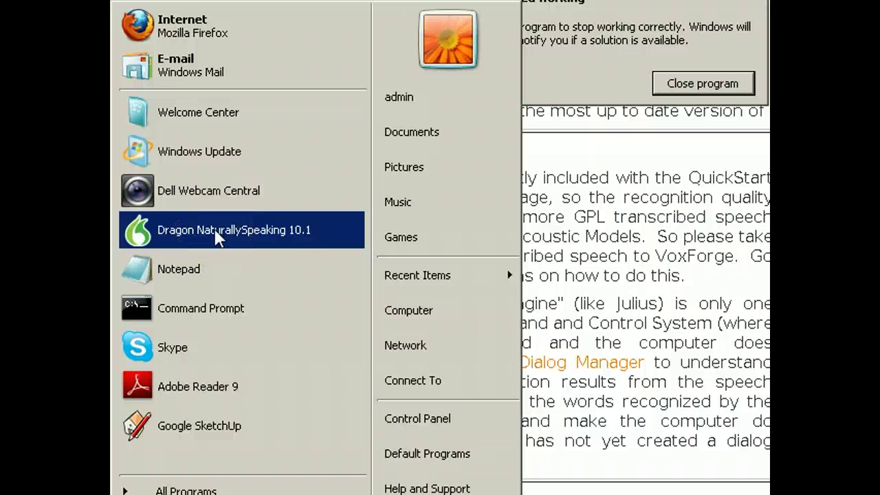
{"action": "left_click", "coordinate": [268, 246]}
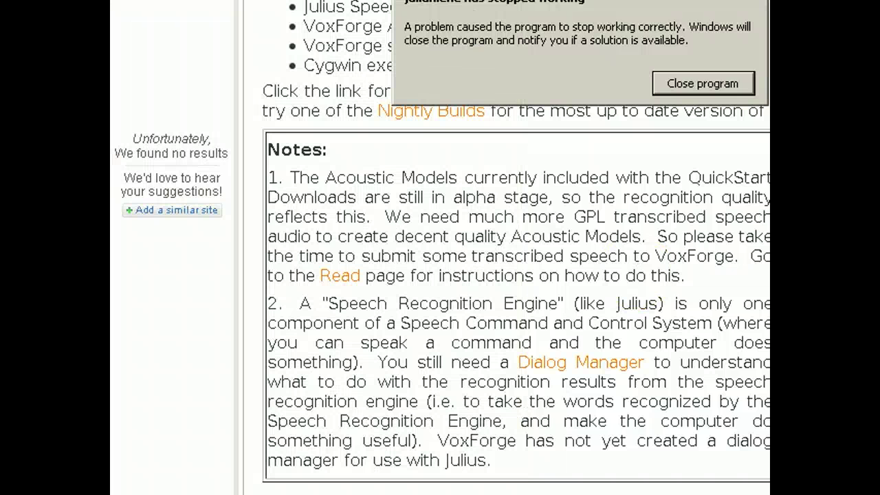